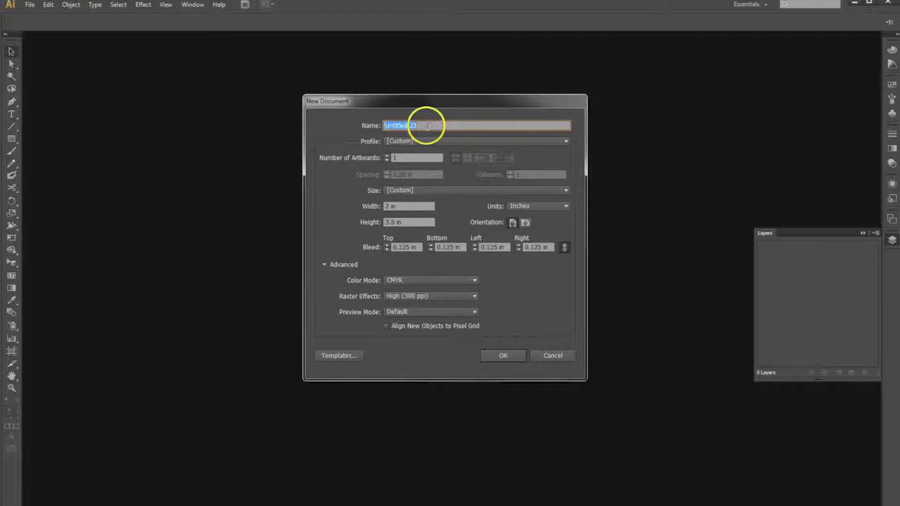
- Create a new document named Diecut, 2 × 3.5 in portrait with 0.125 in bleed, CMYK color and 300 ppi raster effects
type("D")
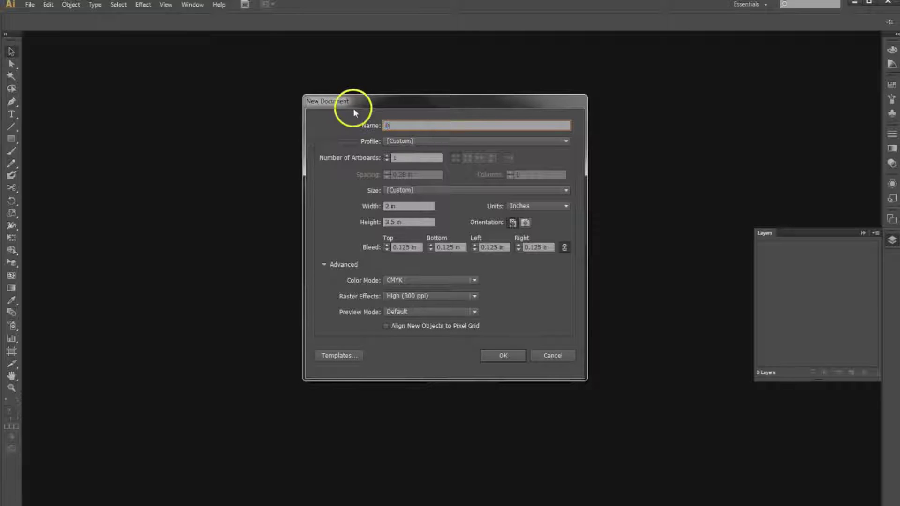
type("iecut")
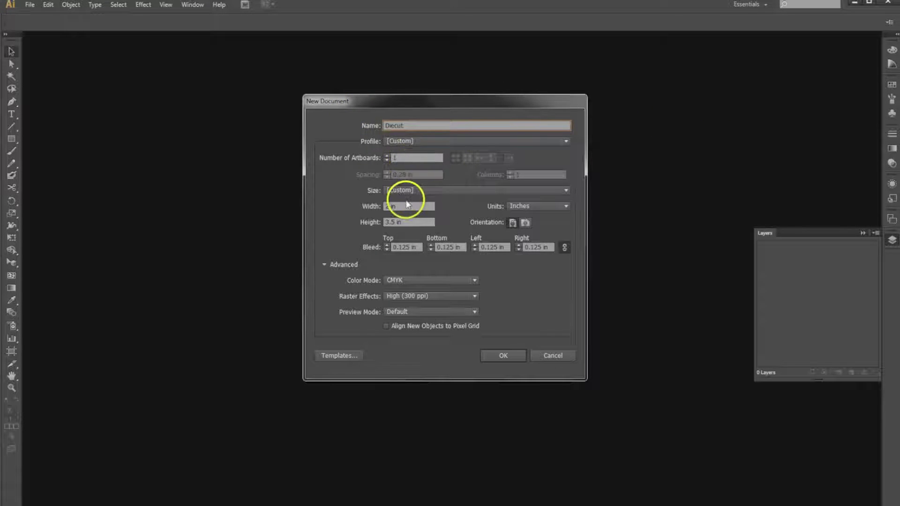
double_click(398, 222)
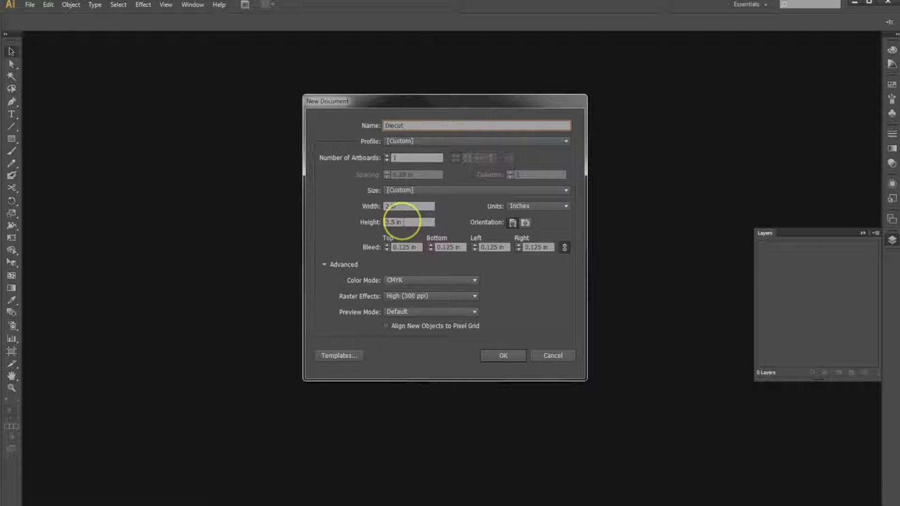
left_click(409, 245)
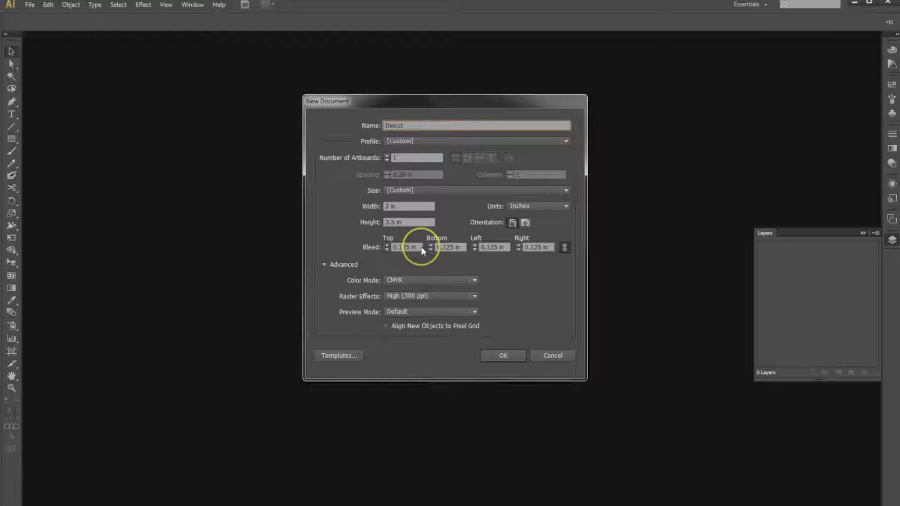
left_click(407, 277)
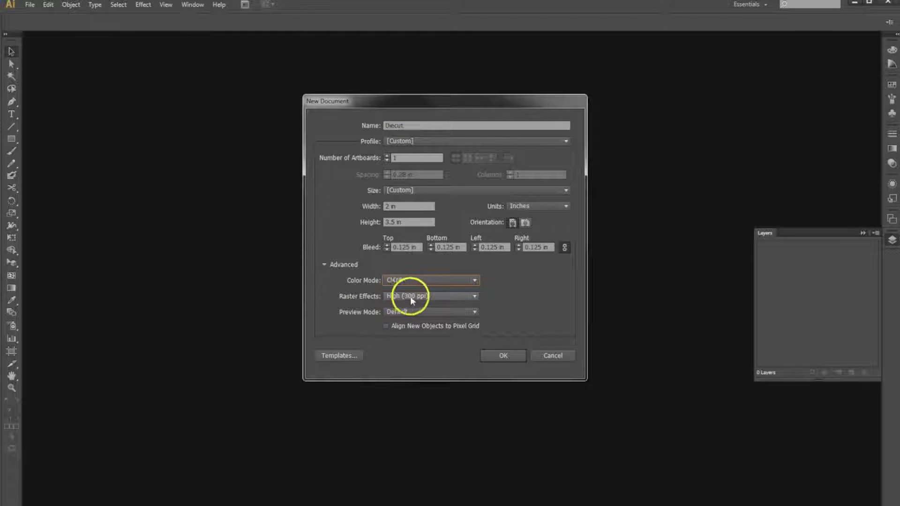
left_click(503, 357)
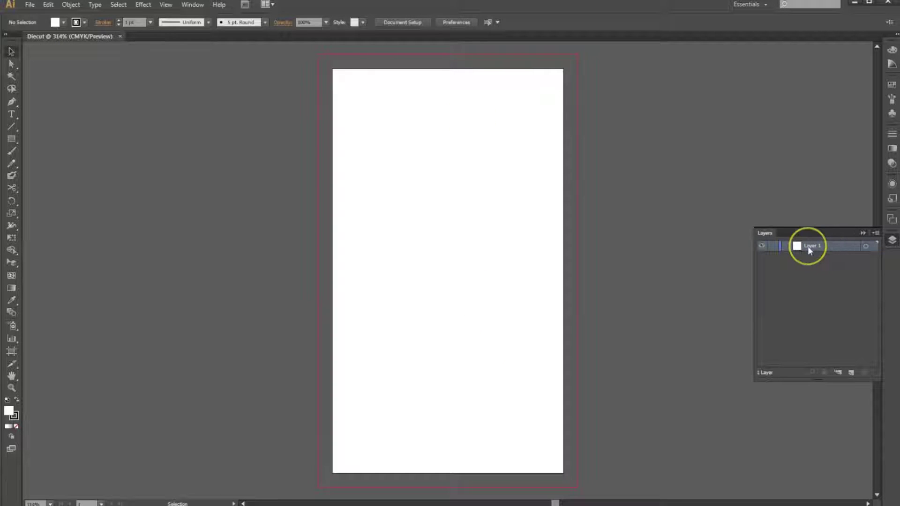
- Rename the existing layer FRONT and paste the copied cartoon boy artwork onto the artboard
double_click(808, 246)
key("Return")
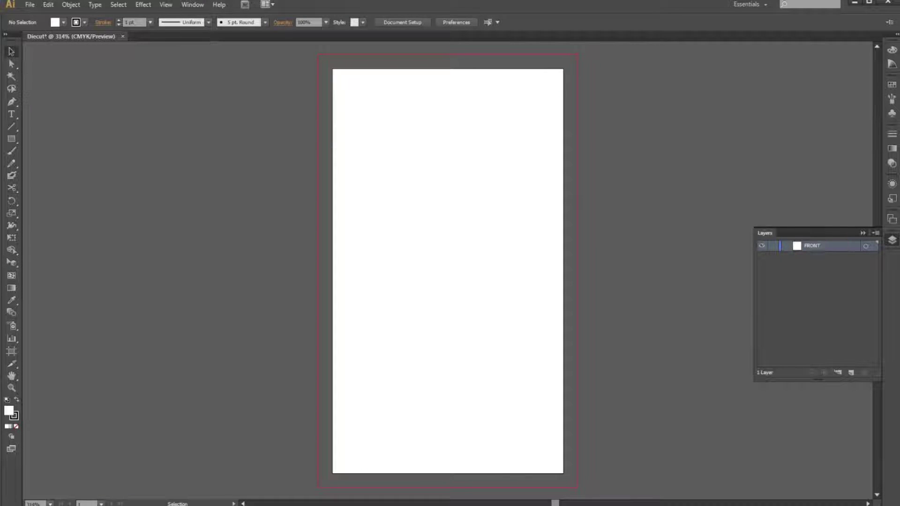
key("ctrl+v")
left_click(579, 205)
left_click(434, 257)
left_click(609, 291)
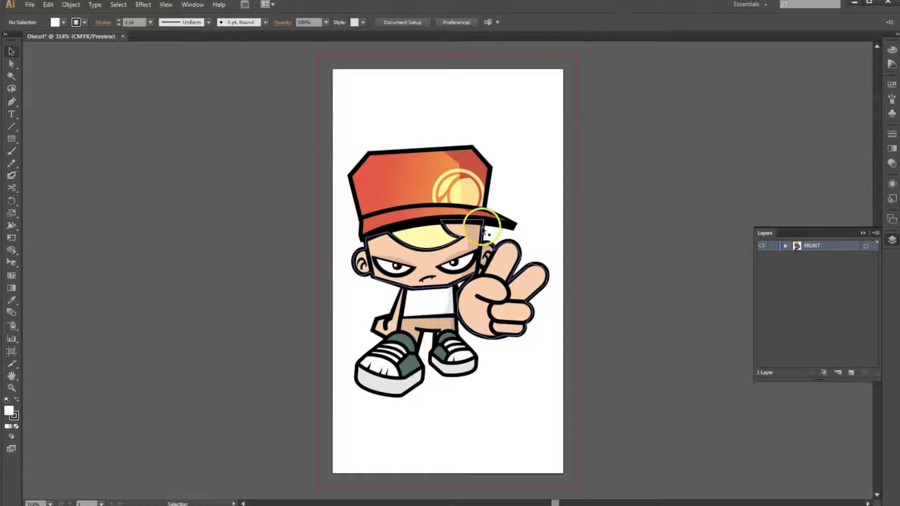
- Lock the FRONT layer and add a new layer above it named "Dieline - FRONT"
left_click(845, 372)
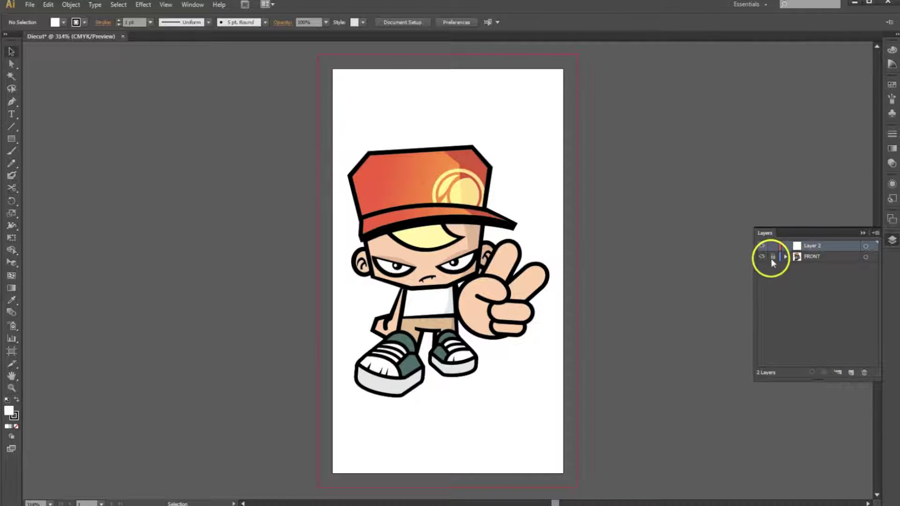
double_click(815, 245)
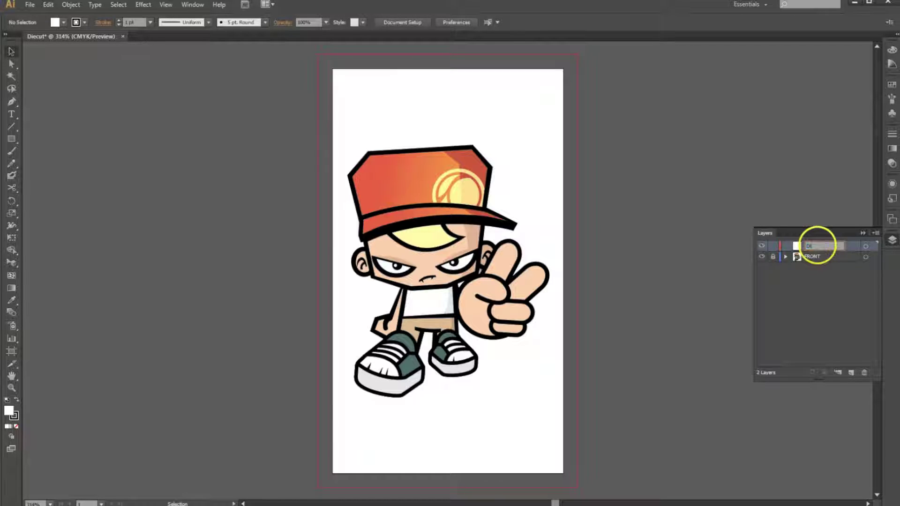
type("Dieline - FRONT")
key("Return")
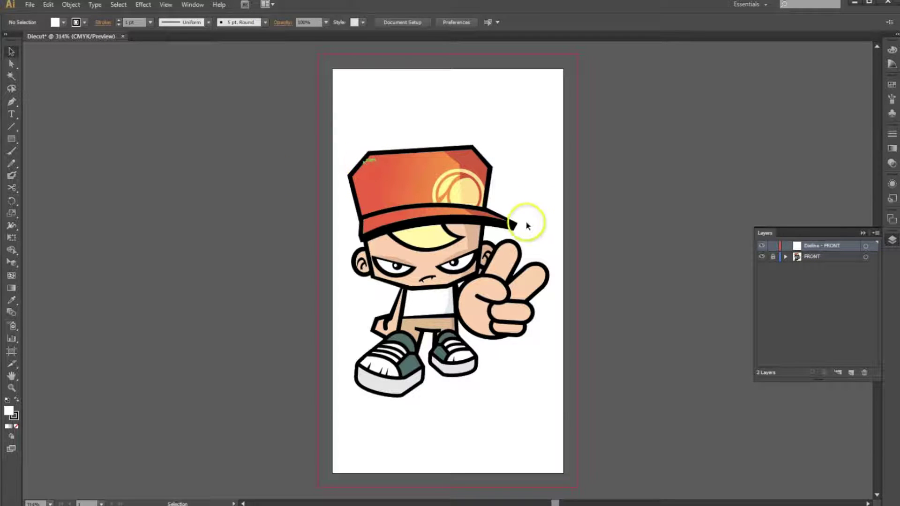
- Paste the copied die-cut outline and hole punch in place around the character on the Dieline - FRONT layer, then deselect
key("ctrl+f")
left_click(610, 114)
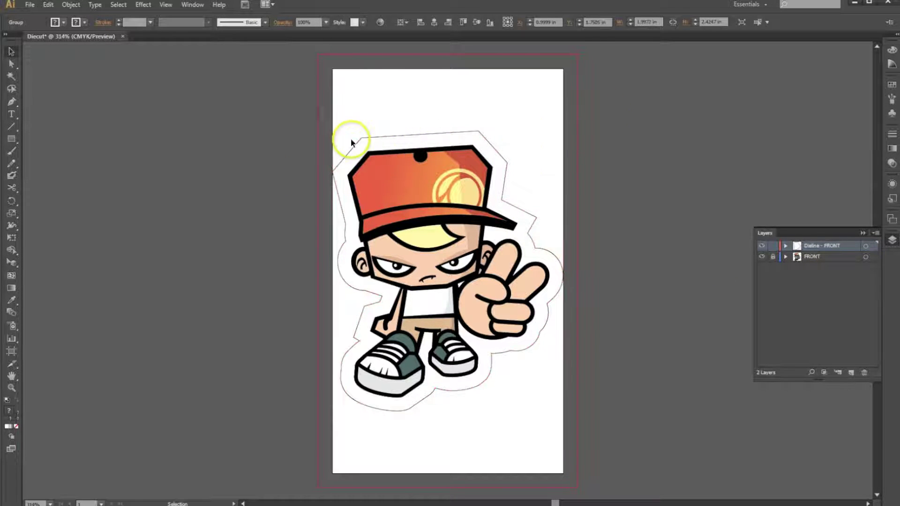
key("ctrl+shift+a")
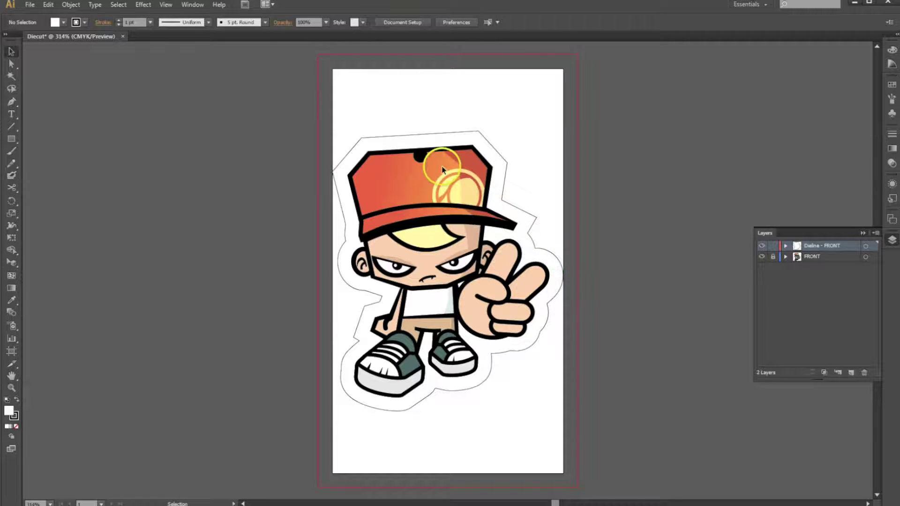
left_click(425, 158)
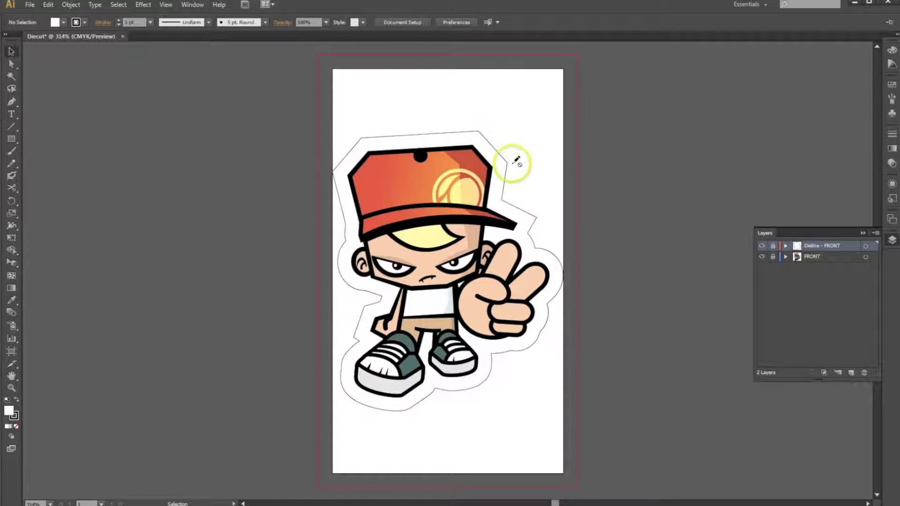
- Hide the FRONT and Dieline - FRONT layers
left_click(763, 256)
left_click(763, 246)
key("ctrl+y")
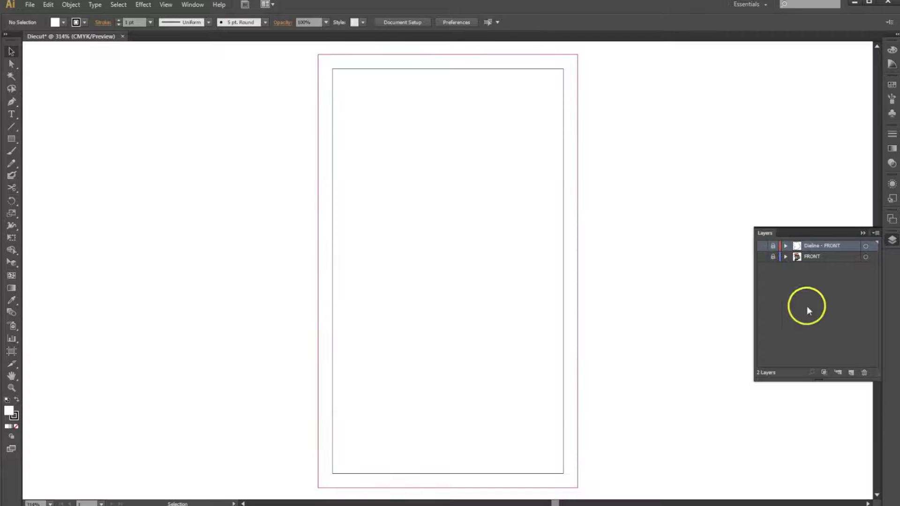
- Add two new layers above the front layers, naming the lower one BACK and the upper one "DIELINE - BACK"
left_click(849, 373)
key("ctrl+y")
left_click(849, 373)
double_click(813, 258)
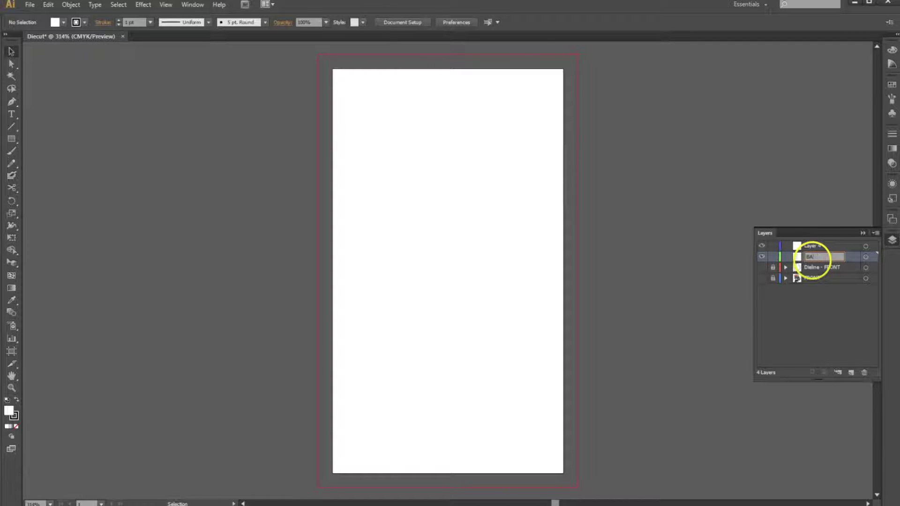
key("Return")
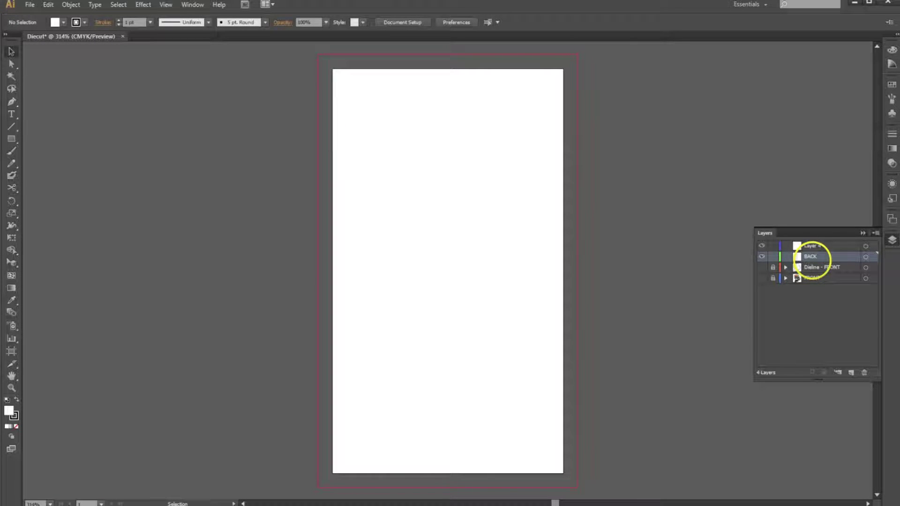
double_click(809, 246)
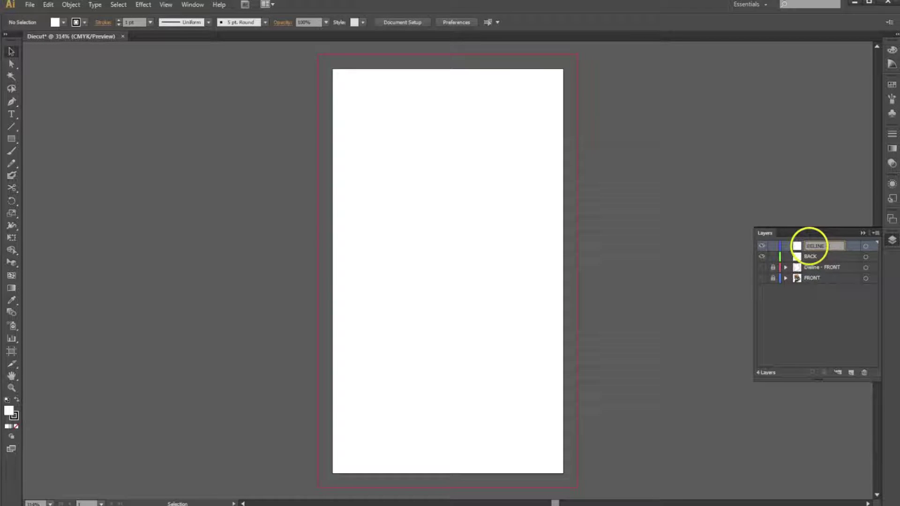
key("Return")
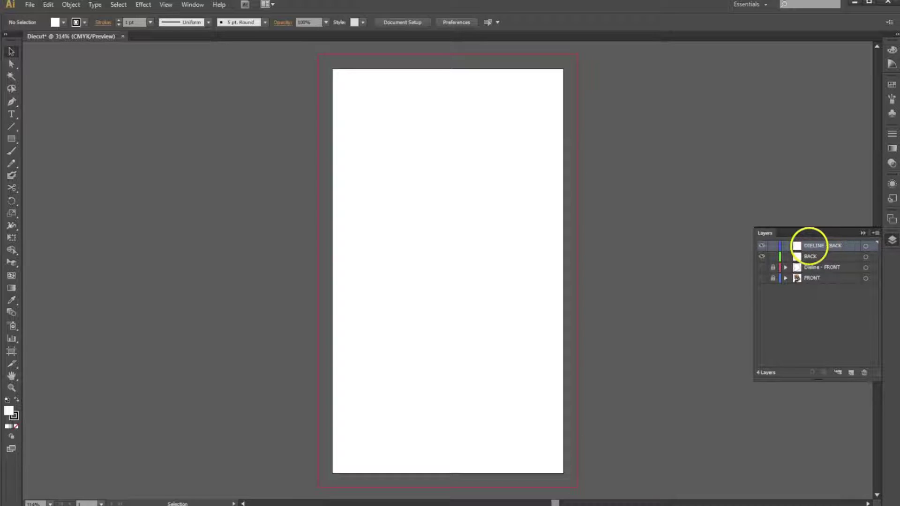
- Copy the outline and hole from the Dieline - FRONT layer, relock that layer, and paste them in place on DIELINE - BACK
left_click(762, 267)
left_click_drag(289, 90, 657, 424)
key("c")
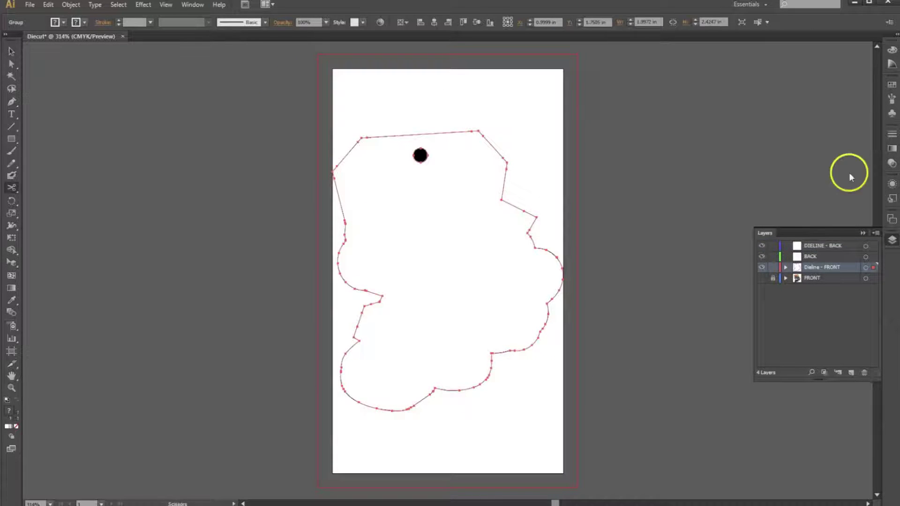
left_click(773, 267)
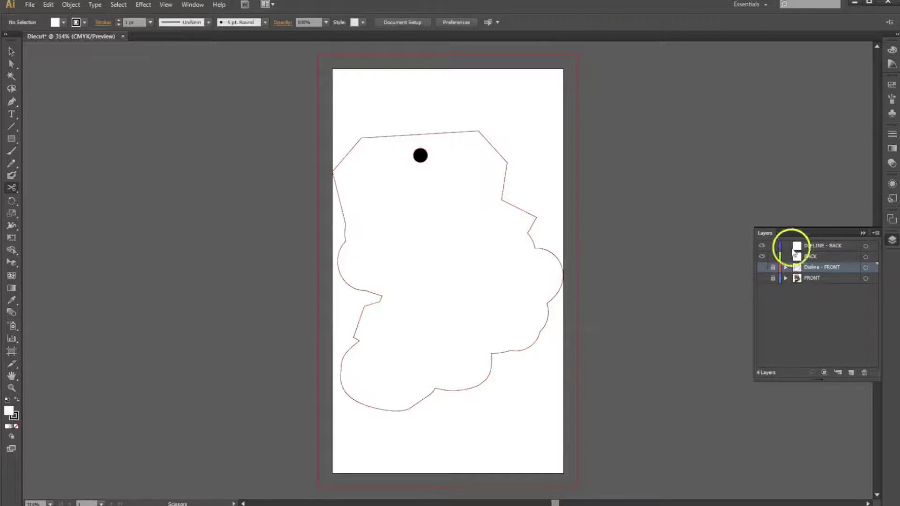
left_click(833, 246)
key("v")
key("ctrl+f")
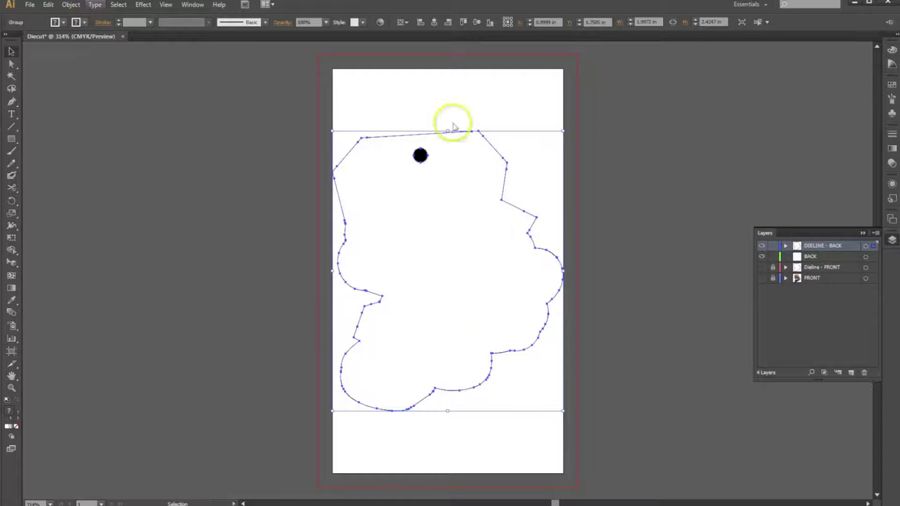
- Reflect the pasted back dieline across the vertical axis and lock the DIELINE - BACK layer
left_click(70, 5)
mouse_move(83, 17)
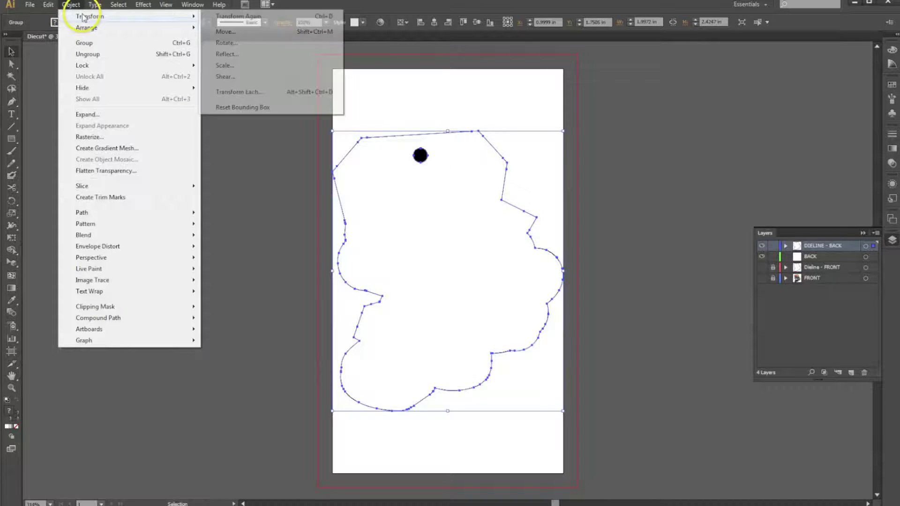
left_click(226, 54)
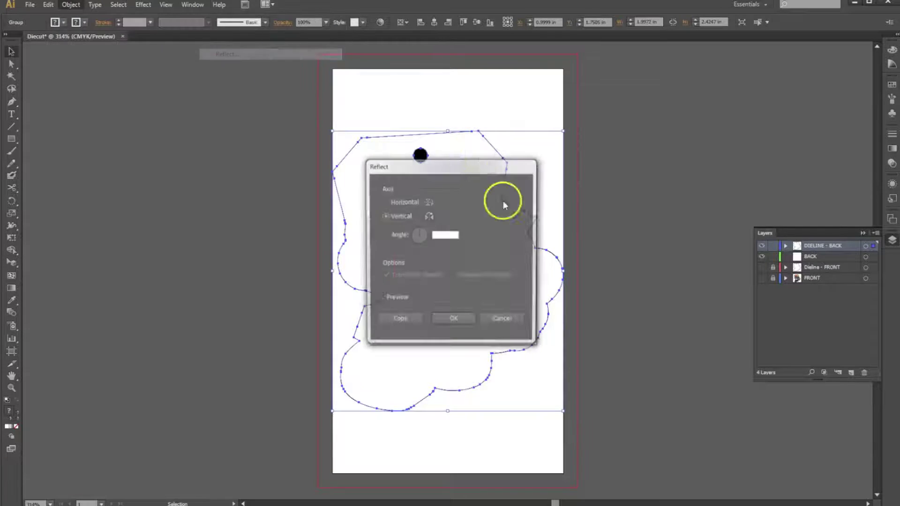
left_click(455, 320)
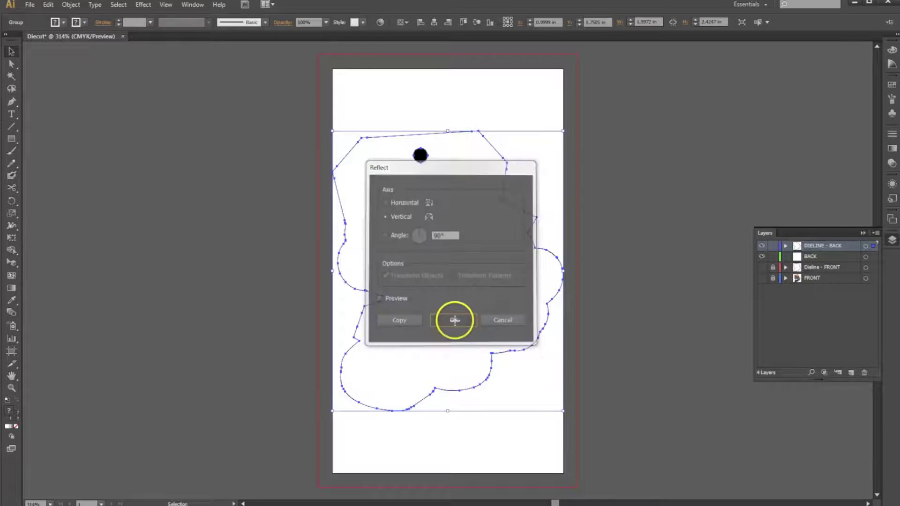
left_click(537, 183)
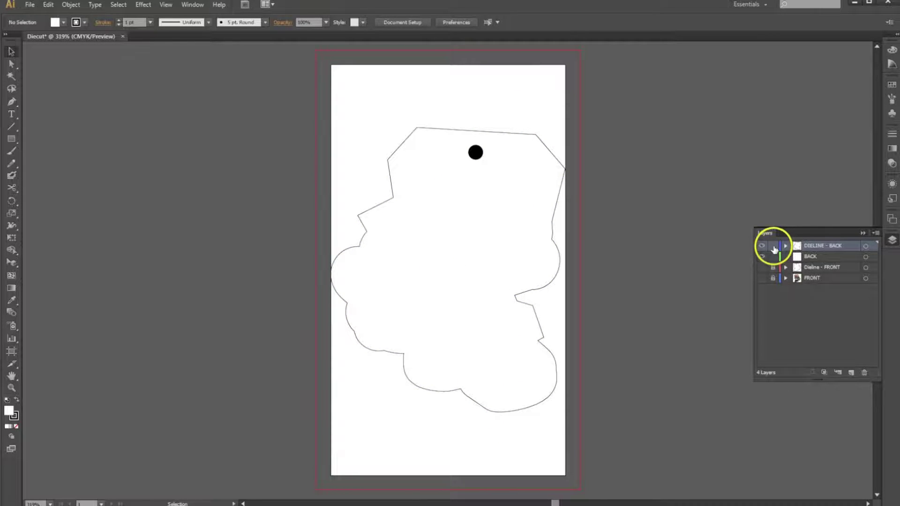
left_click(773, 246)
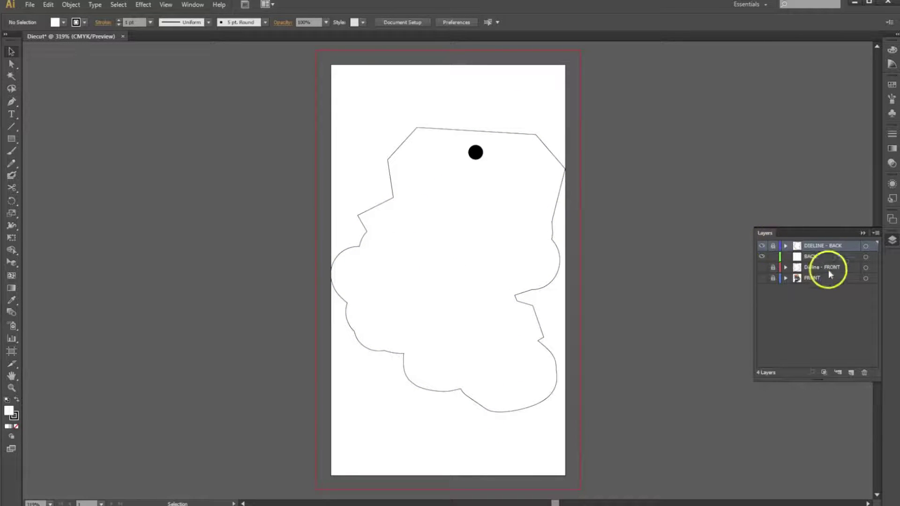
- Paste the copied orange back artwork with its text in place on the BACK layer and deselect it
left_click(817, 259)
key("ctrl+f")
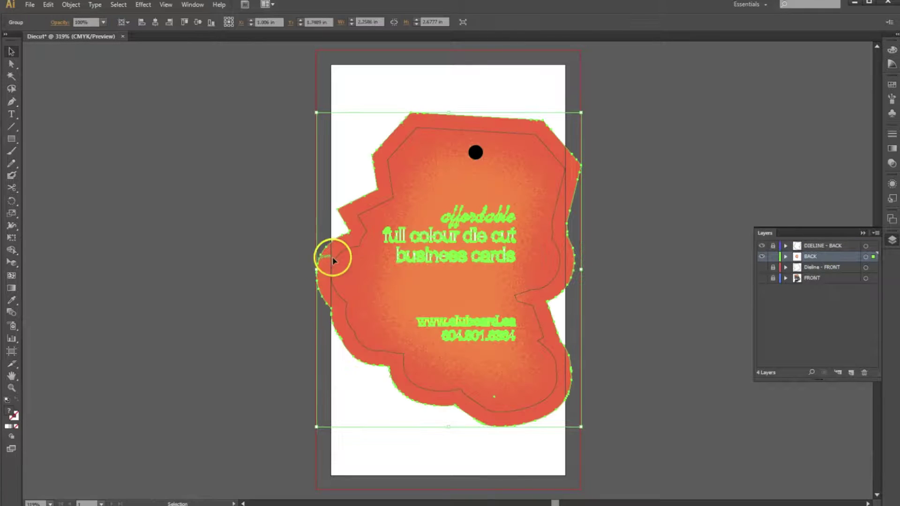
left_click(596, 256)
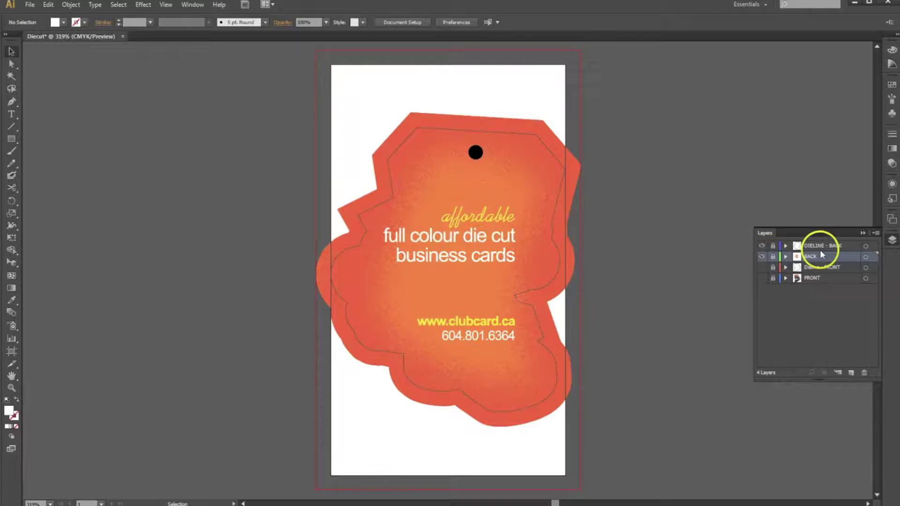
- Delete the DIELINE - BACK layer so only the back artwork shows on the card
left_click_drag(815, 245, 865, 372)
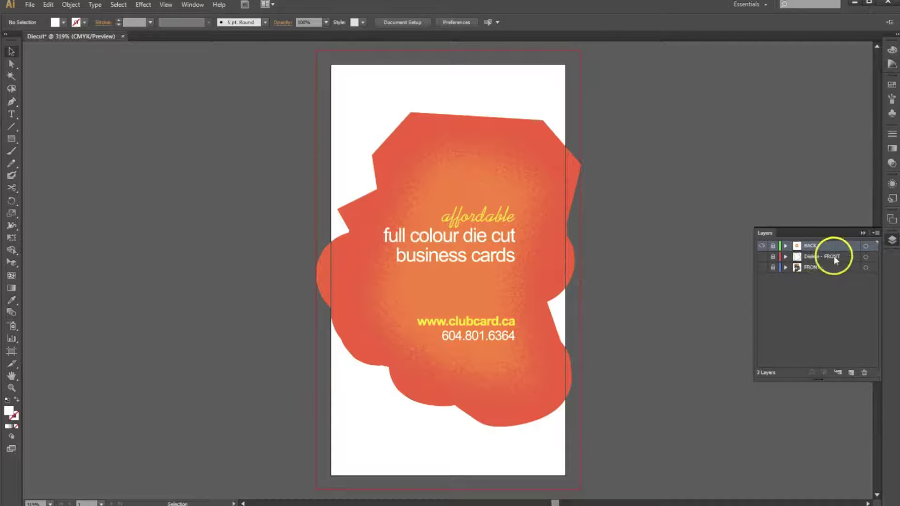
left_click(356, 215)
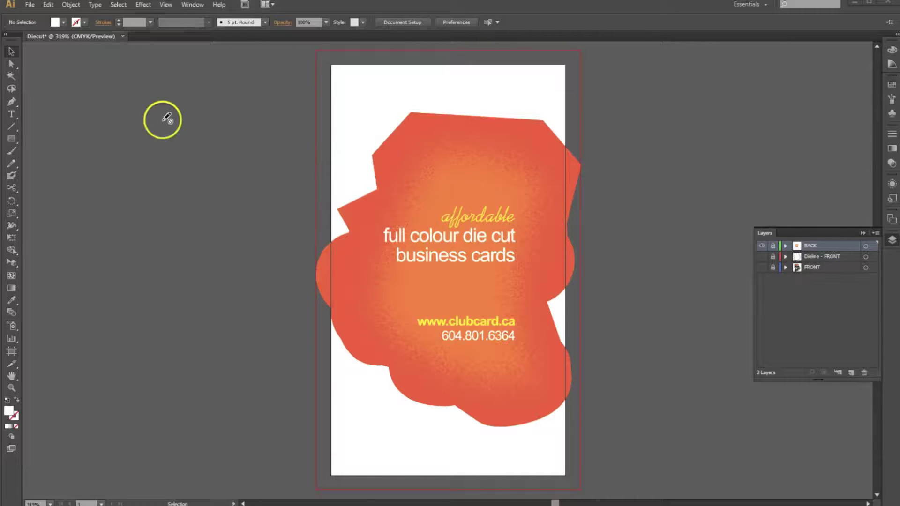
- Save a copy of the back artwork in Adobe PDF format as Diecut_BACK.pdf in the Diecut folder
left_click(30, 5)
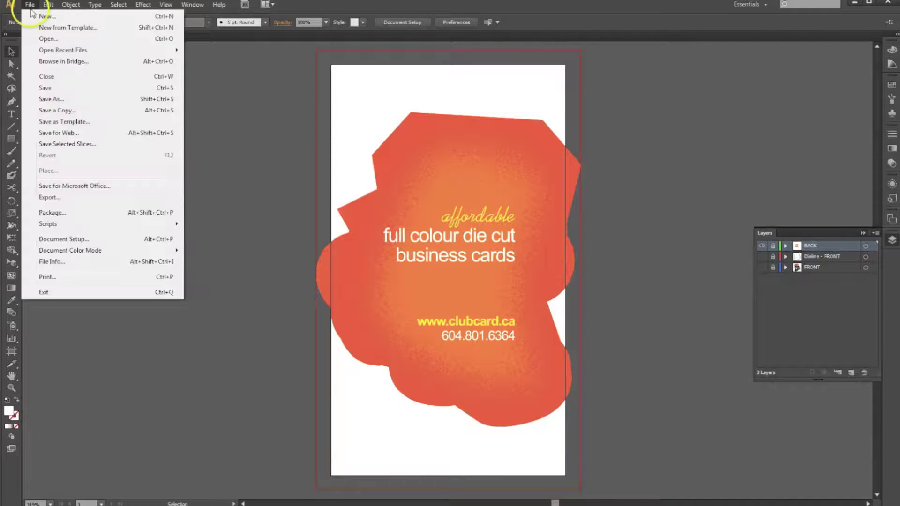
left_click(50, 111)
type("Diecut_BACK")
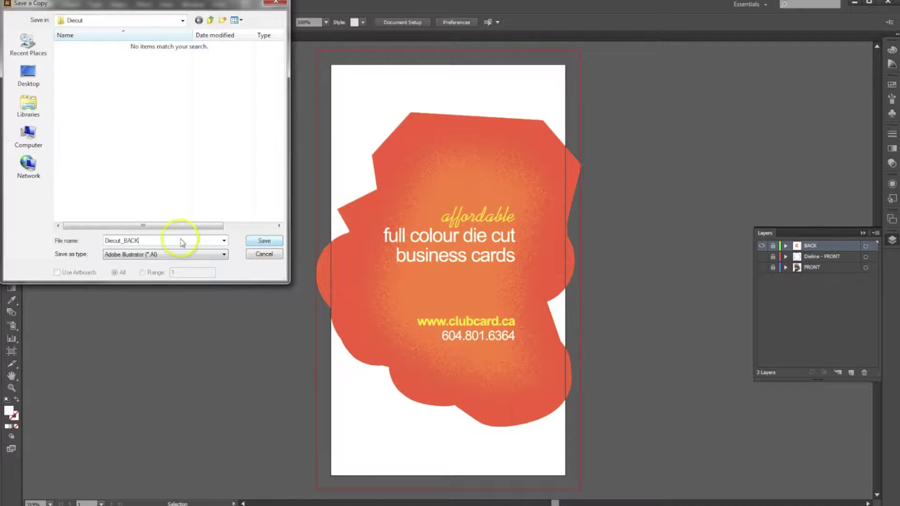
left_click(170, 254)
left_click(160, 277)
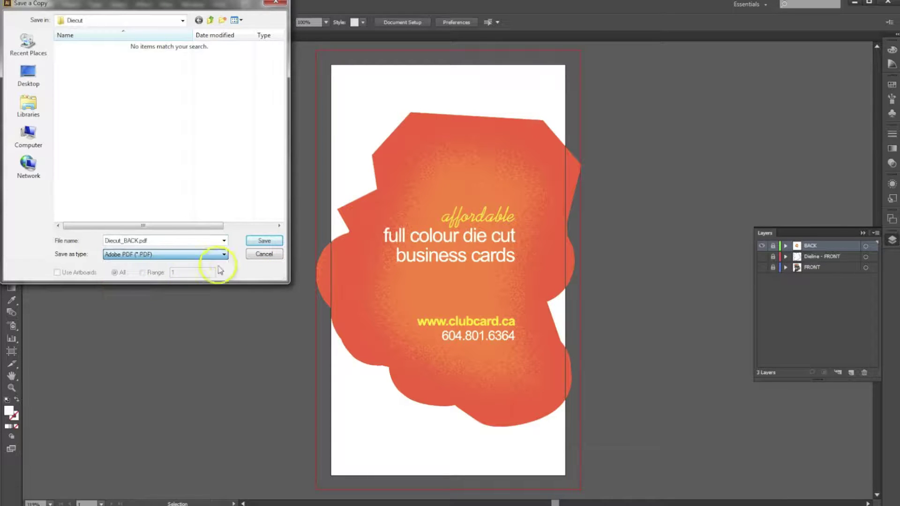
left_click(264, 240)
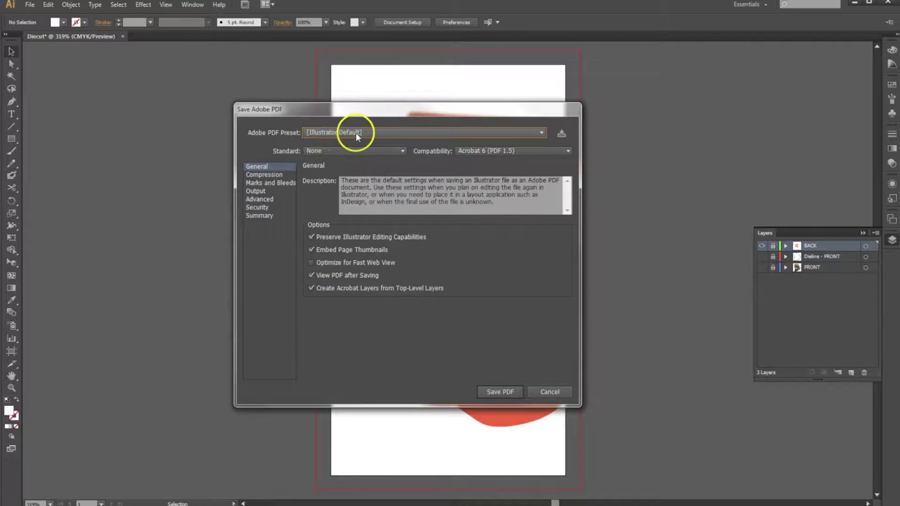
- Check that the back PDF's images are not downsampled and turn on trim marks with the document bleed settings
left_click(265, 174)
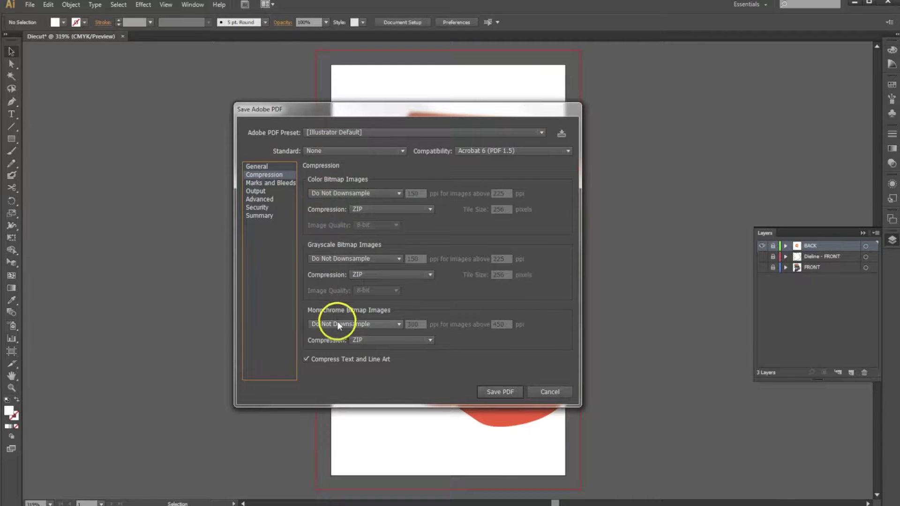
left_click(278, 183)
left_click(320, 205)
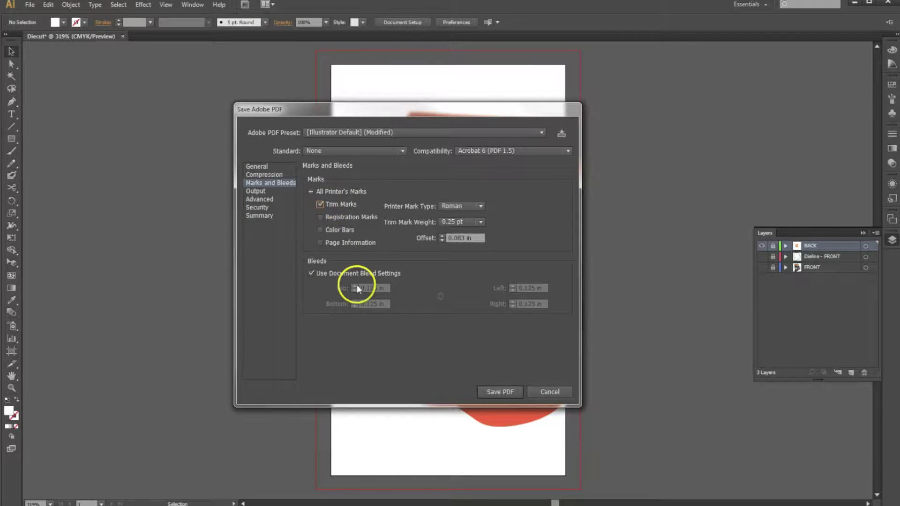
- Review the back PDF's output, advanced and summary settings, save the PDF and close its preview
left_click(270, 192)
mouse_move(344, 191)
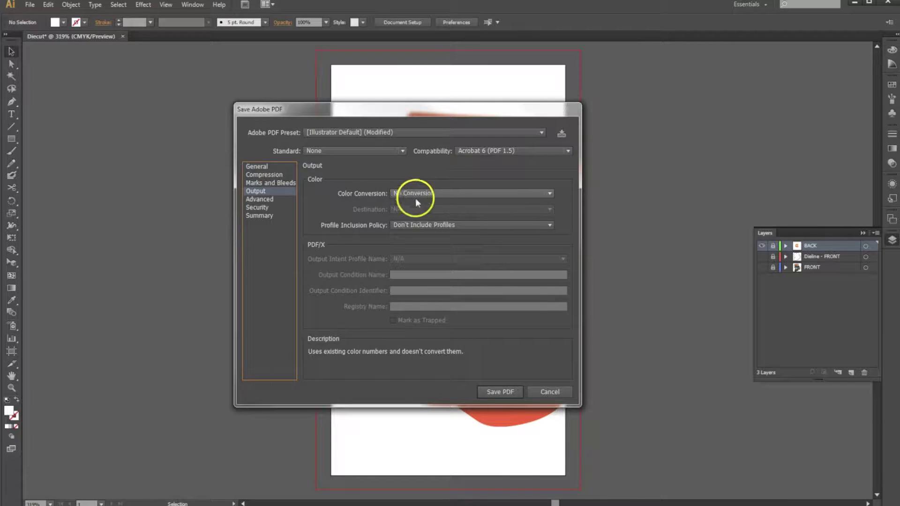
mouse_move(392, 226)
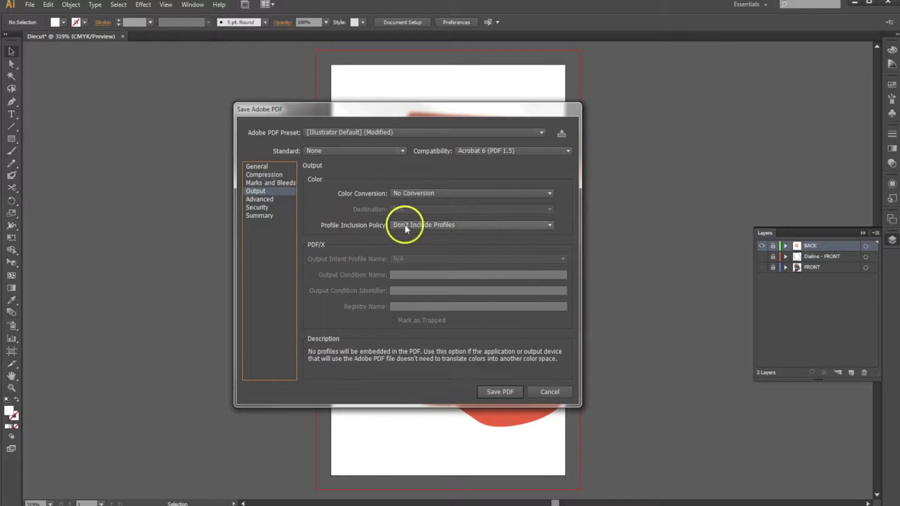
left_click(276, 199)
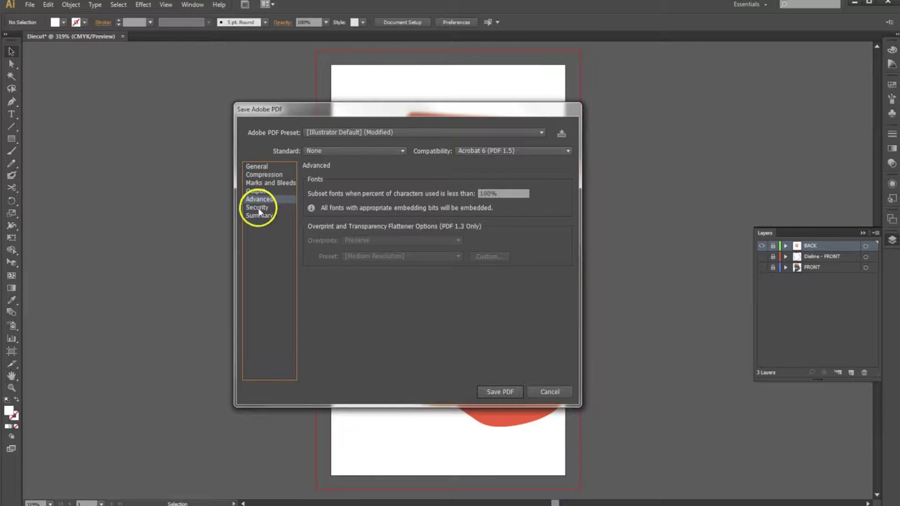
left_click(259, 216)
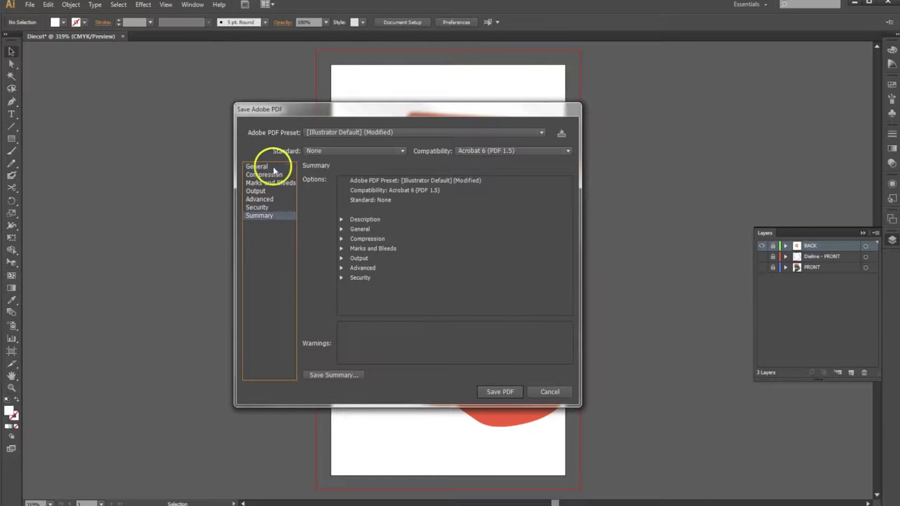
left_click(257, 167)
left_click(500, 392)
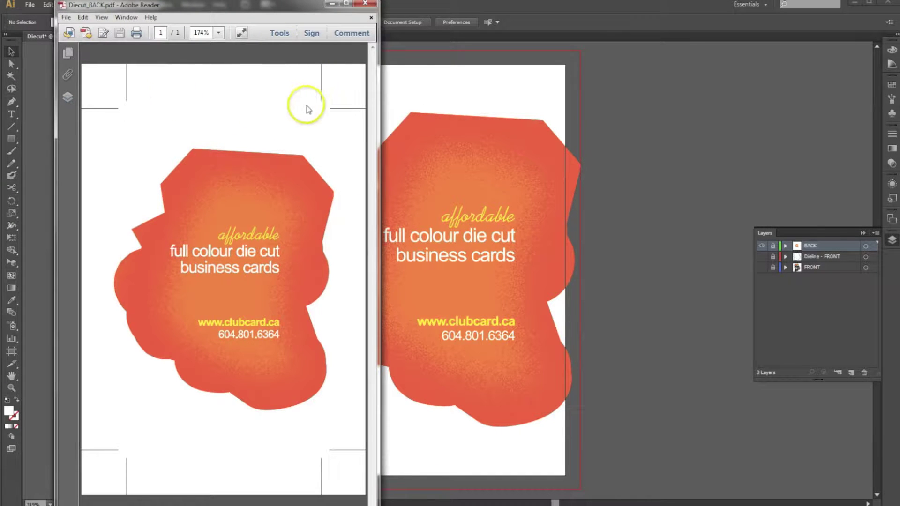
left_click(365, 4)
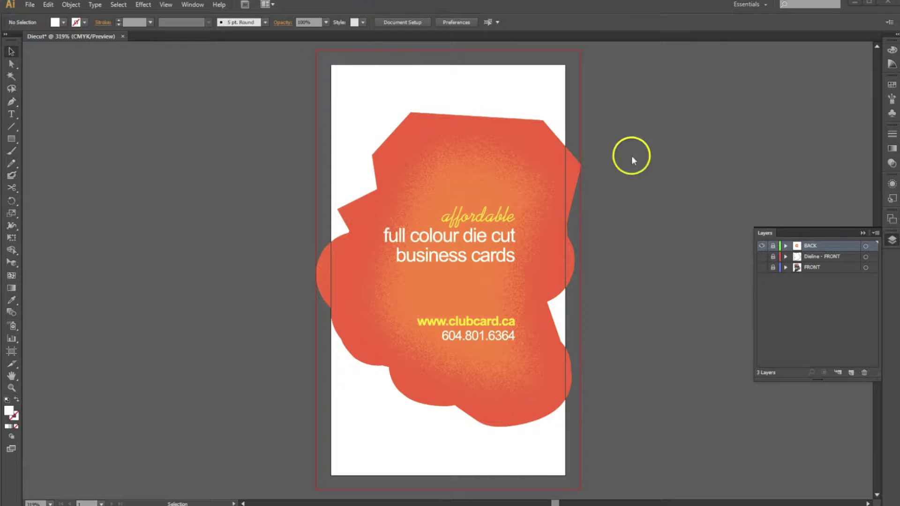
- Show only the Dieline - FRONT layer and save a copy in Adobe PDF format as Diecut_FRONT-DIELINE.pdf
left_click(762, 247)
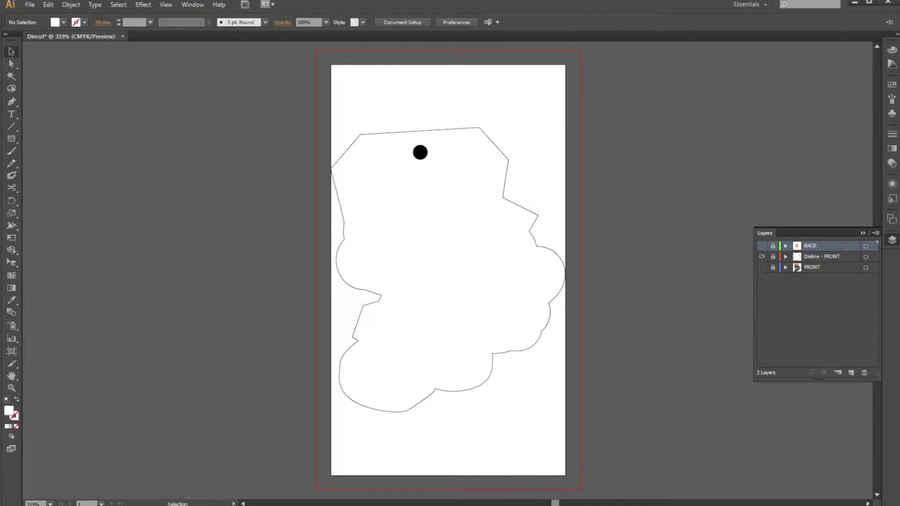
left_click(30, 5)
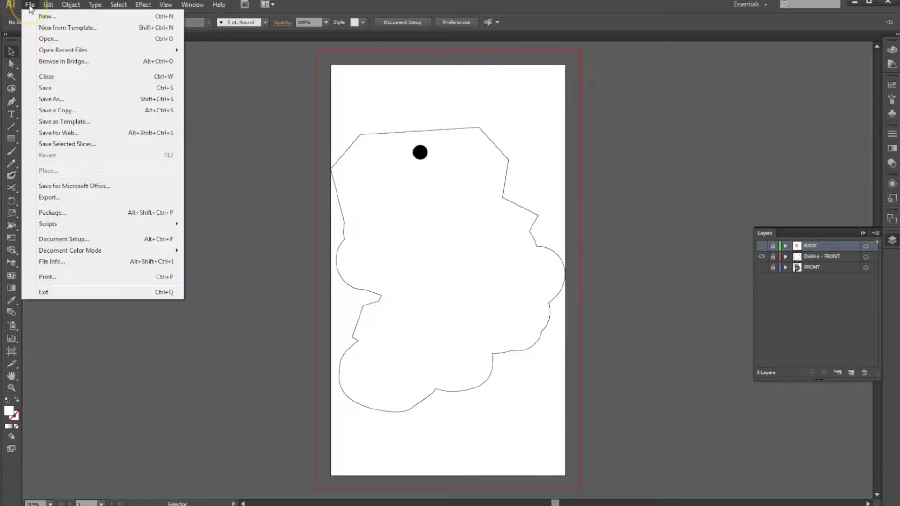
left_click(66, 111)
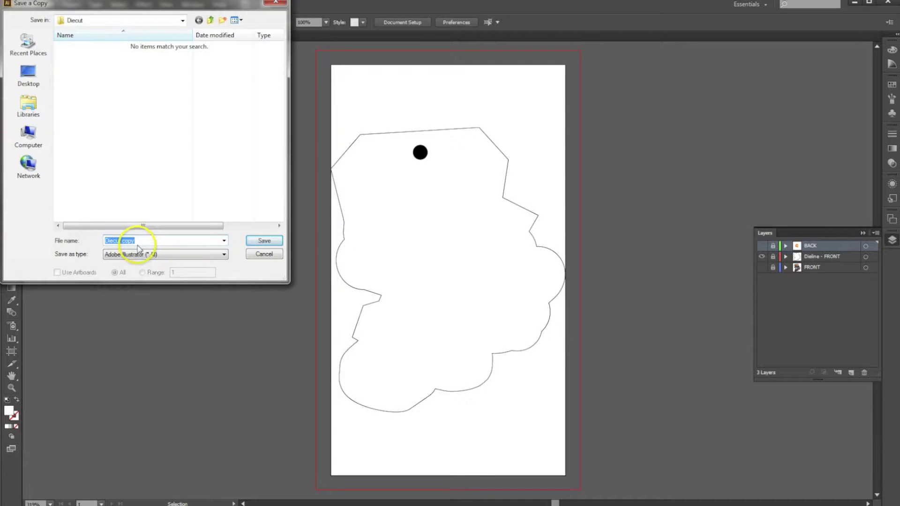
type("Die")
key("Down")
key("BackSpace")
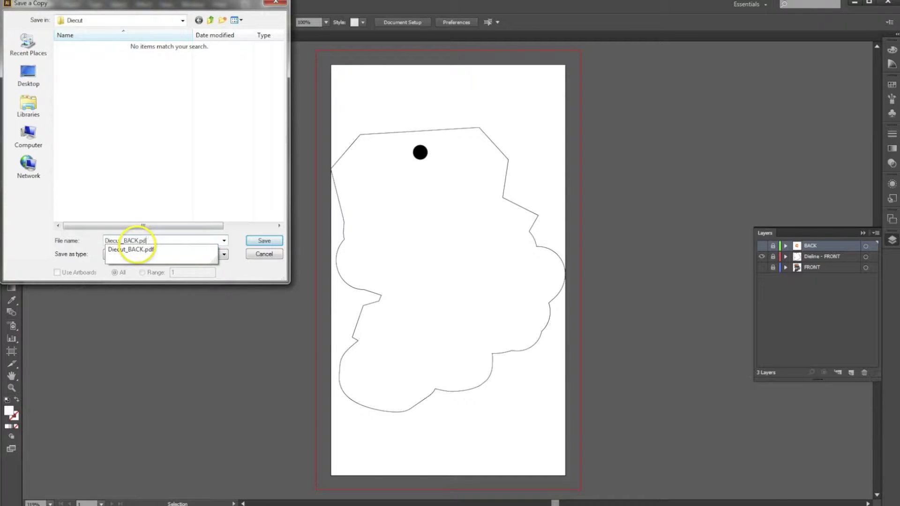
type("FRONT-DIE")
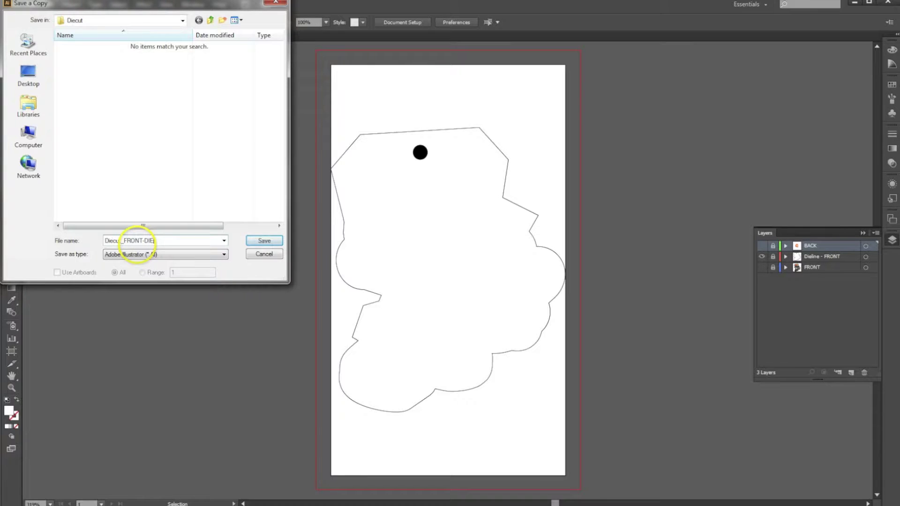
type("LINE")
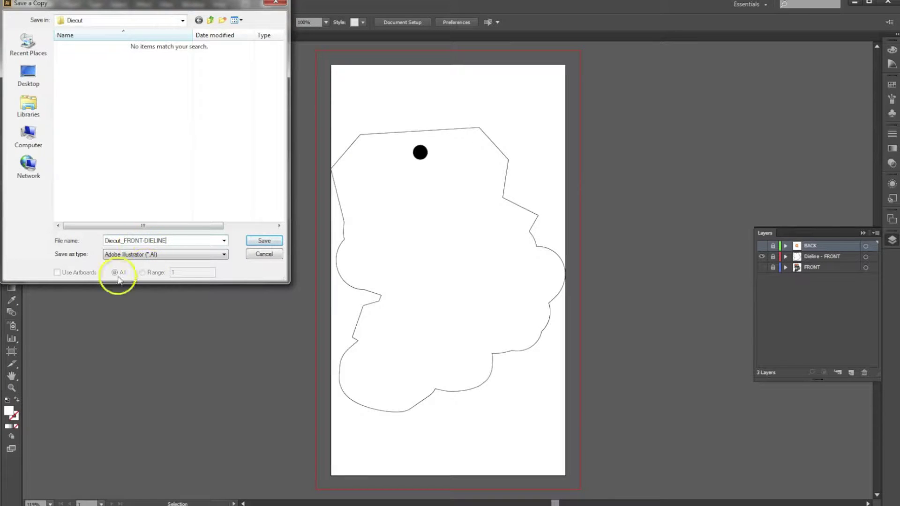
left_click(141, 254)
left_click(140, 277)
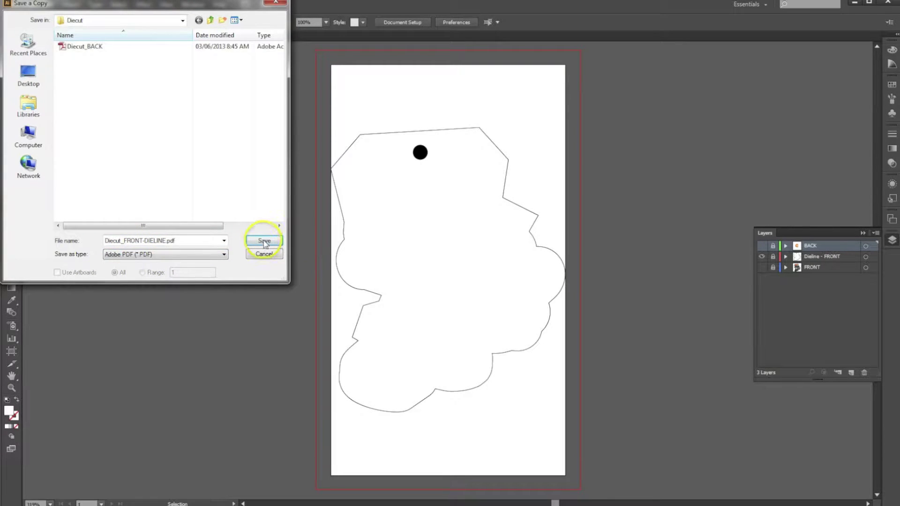
left_click(264, 240)
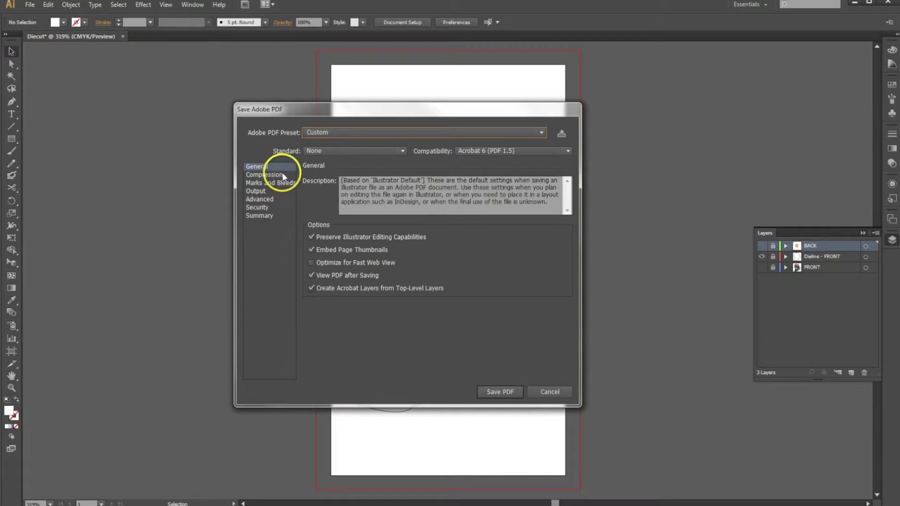
- Save the front dieline PDF with trim marks, document bleed settings and no color conversion, and close its preview
left_click(281, 175)
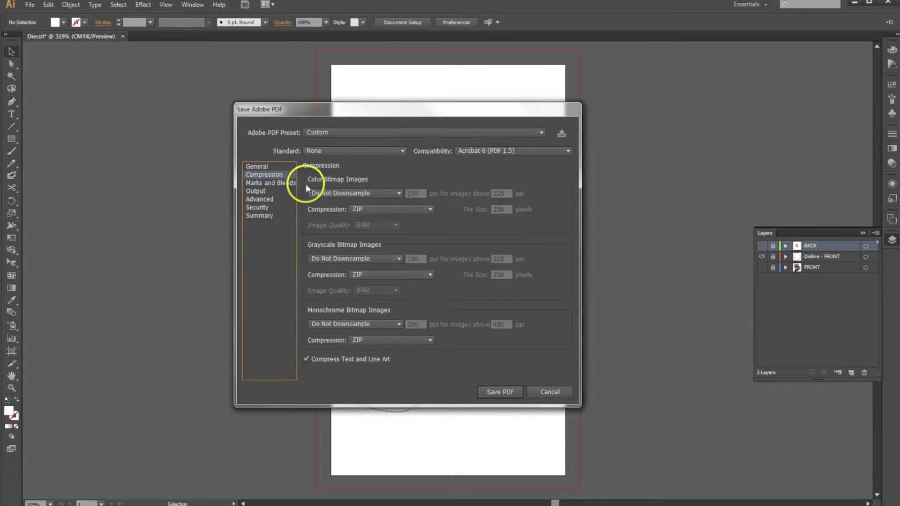
left_click(265, 182)
left_click(321, 205)
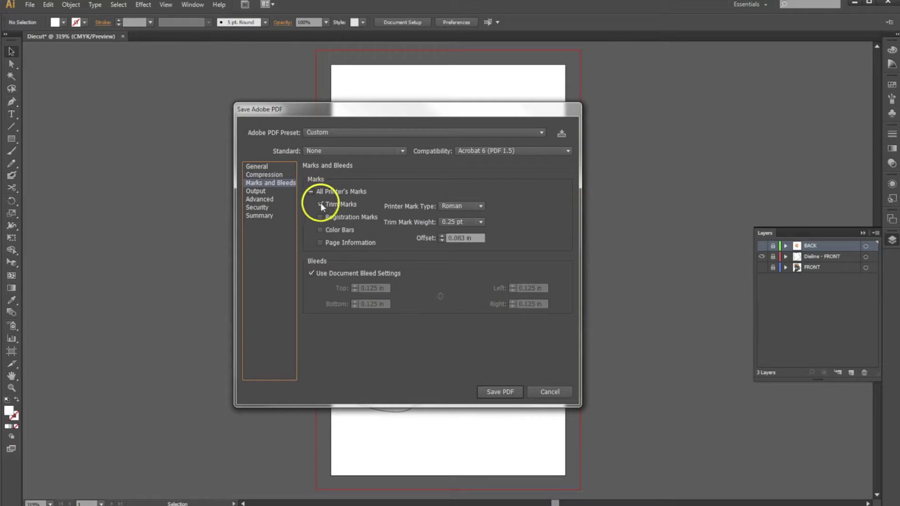
left_click(274, 190)
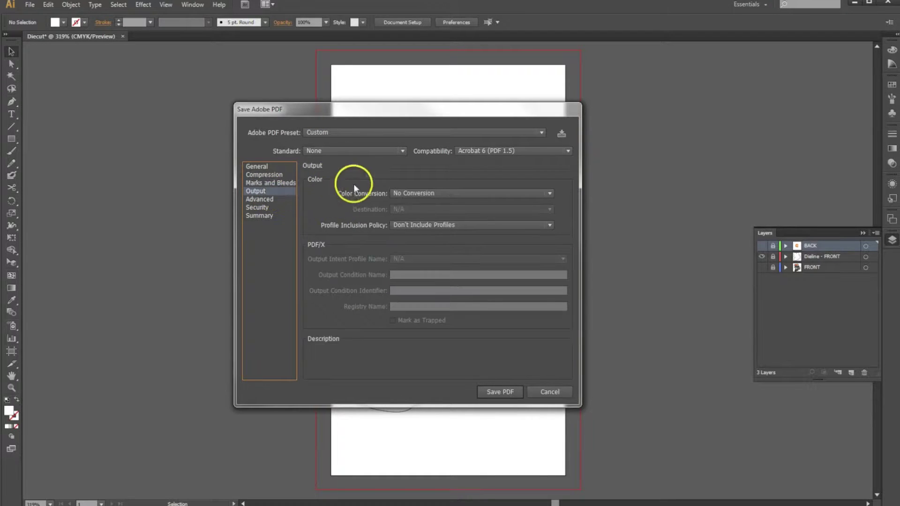
left_click(262, 166)
left_click(499, 392)
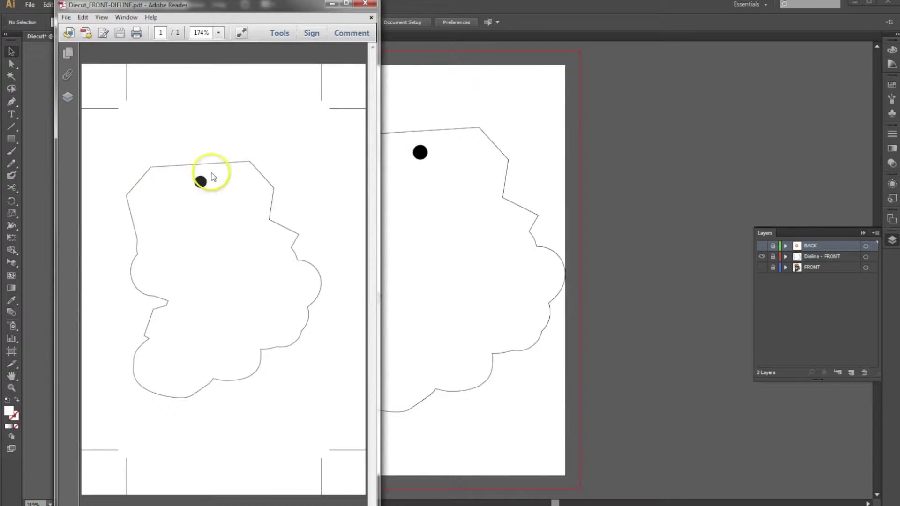
left_click(365, 4)
- Hide the Dieline - FRONT layer and show the FRONT layer so only the character artwork is displayed
left_click(761, 257)
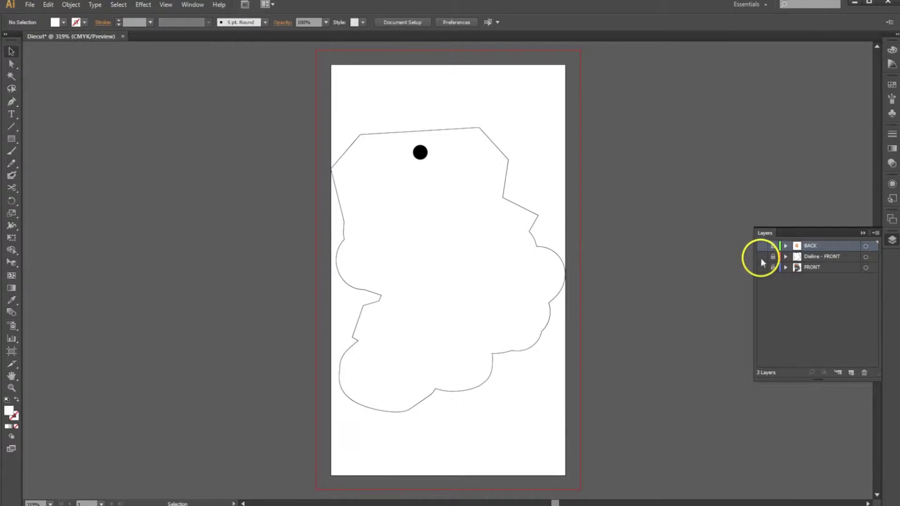
key("ctrl+y")
key("ctrl+y")
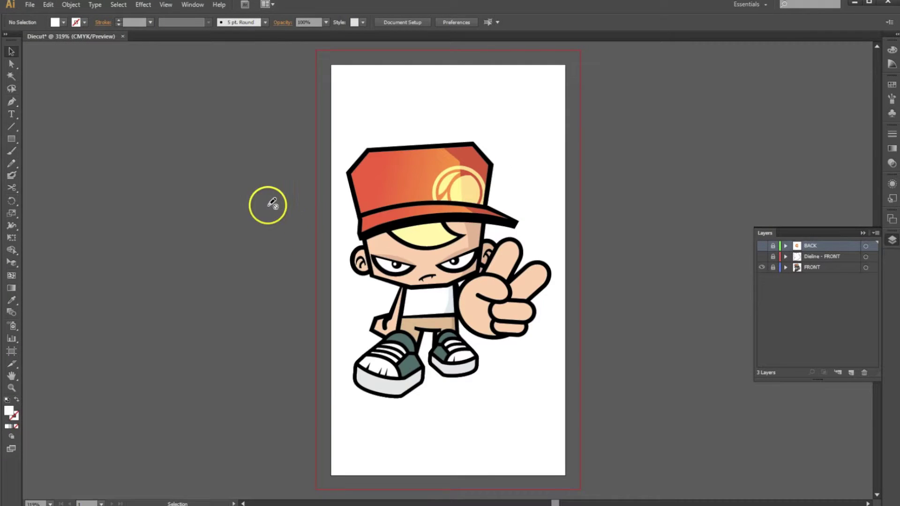
- Save a copy of the front artwork in Adobe PDF format as Diecut_FRONT.pdf in the Diecut folder
left_click(29, 5)
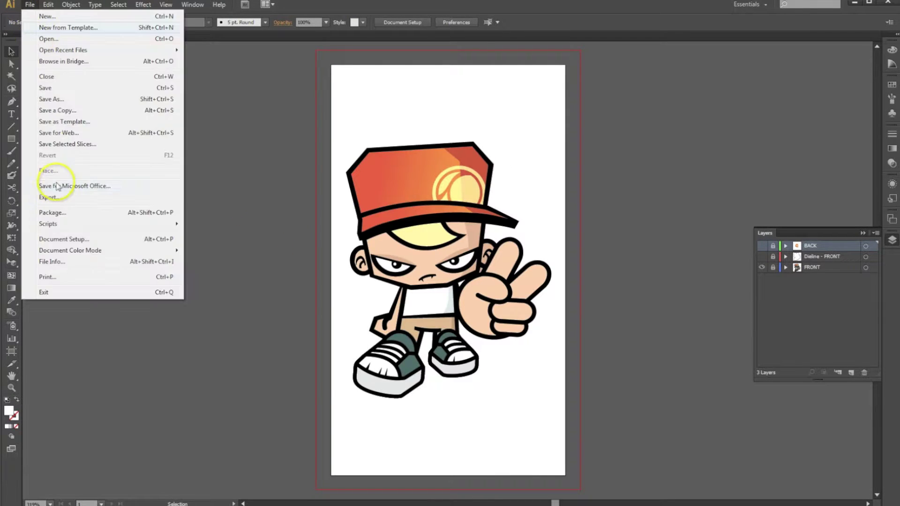
left_click(72, 111)
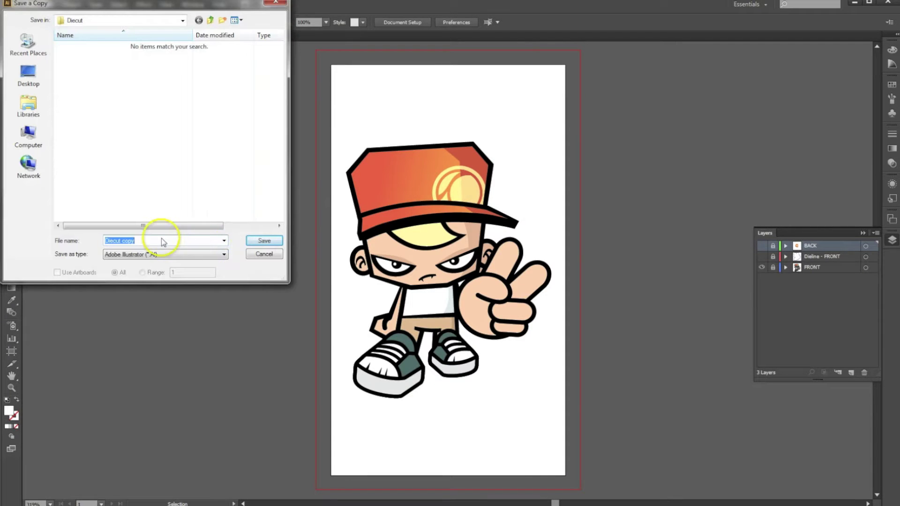
type("Die")
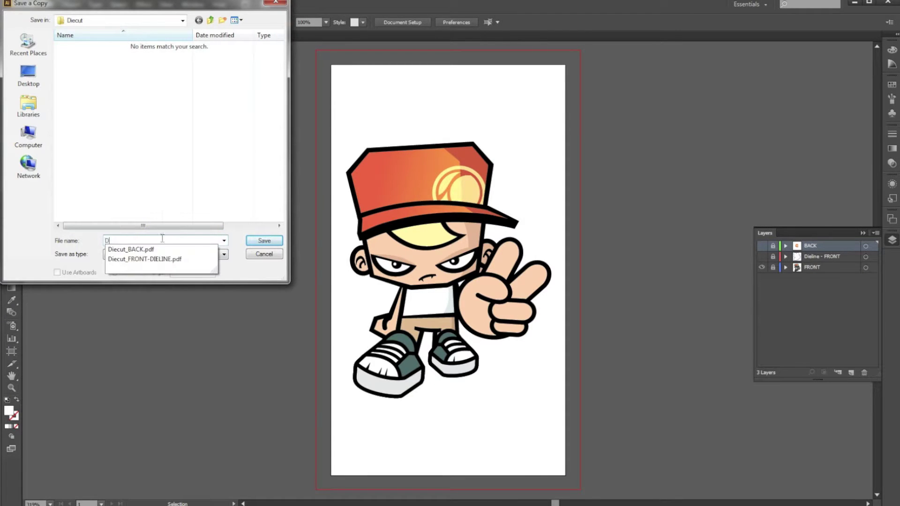
key("Down")
key("BackSpace")
key("BackSpace")
key("BackSpace")
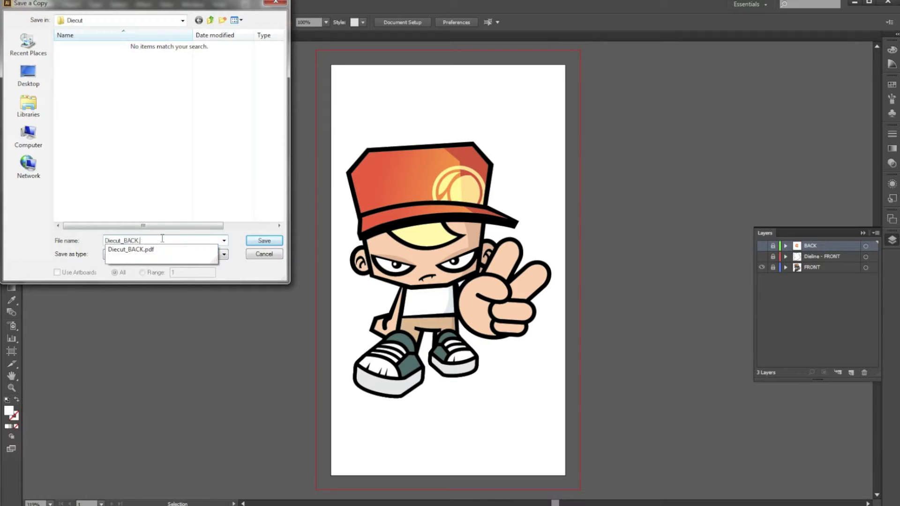
key("BackSpace")
key("BackSpace")
type("F")
key("Tab")
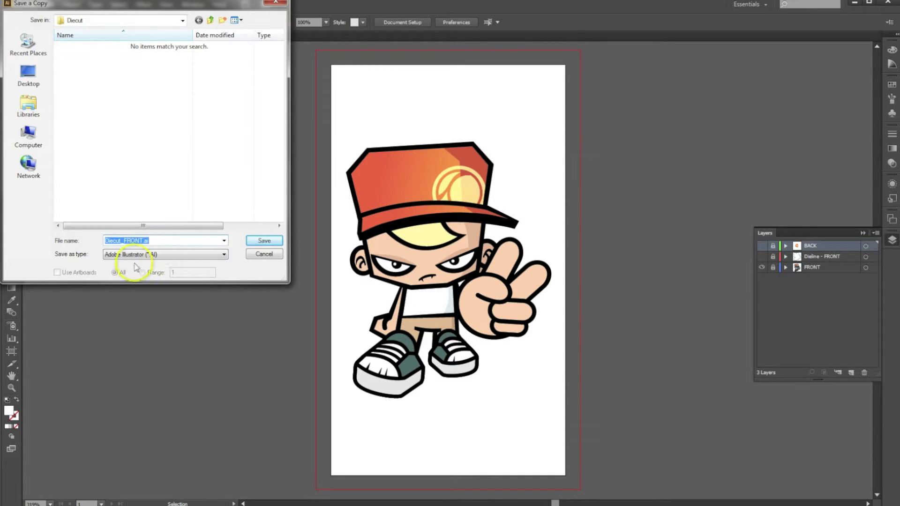
left_click(159, 255)
left_click(150, 271)
left_click(256, 240)
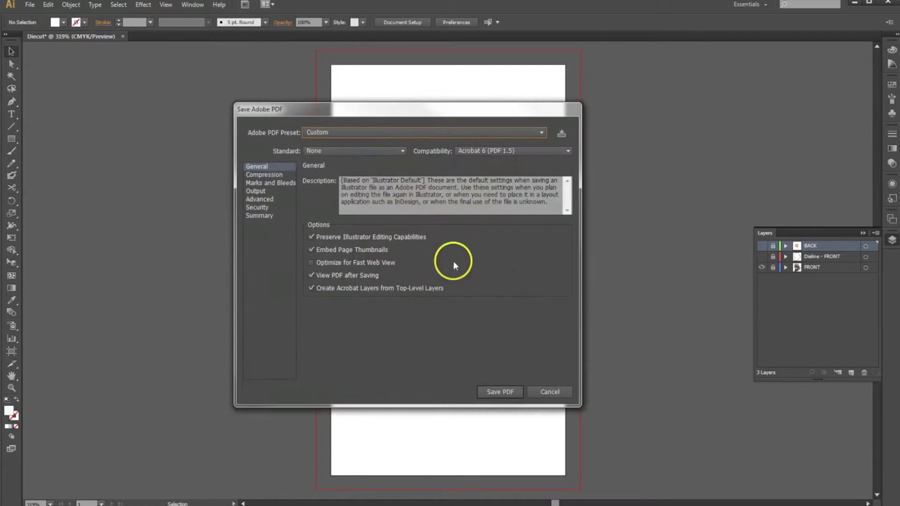
- Save the front artwork PDF without image downsampling, using trim marks and the document bleed settings
left_click(271, 175)
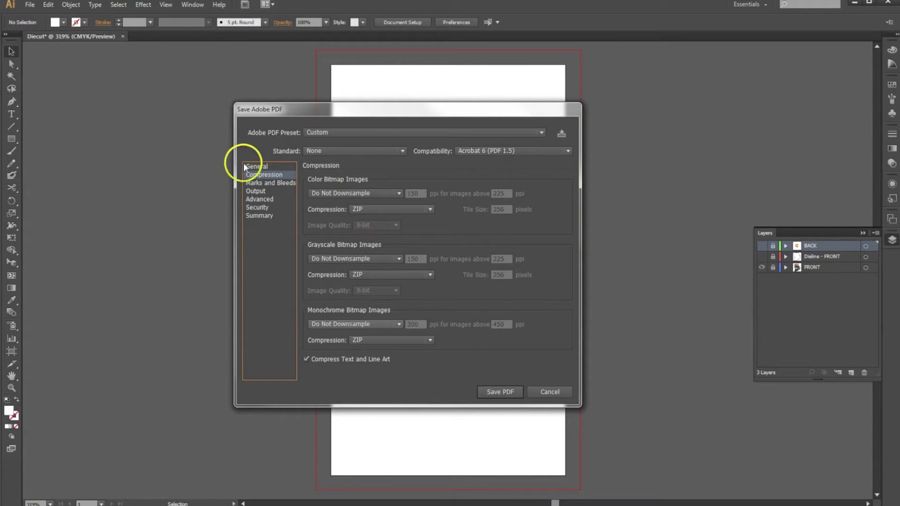
left_click(270, 183)
left_click(339, 207)
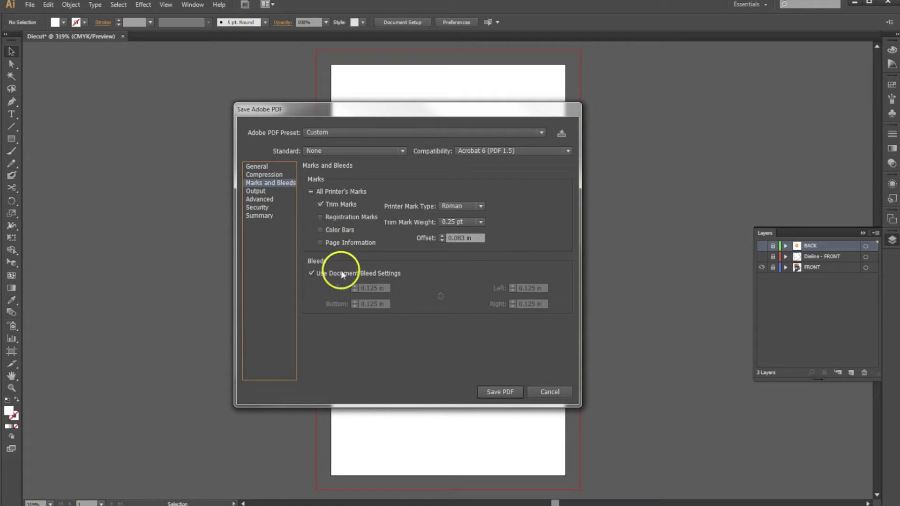
left_click(500, 392)
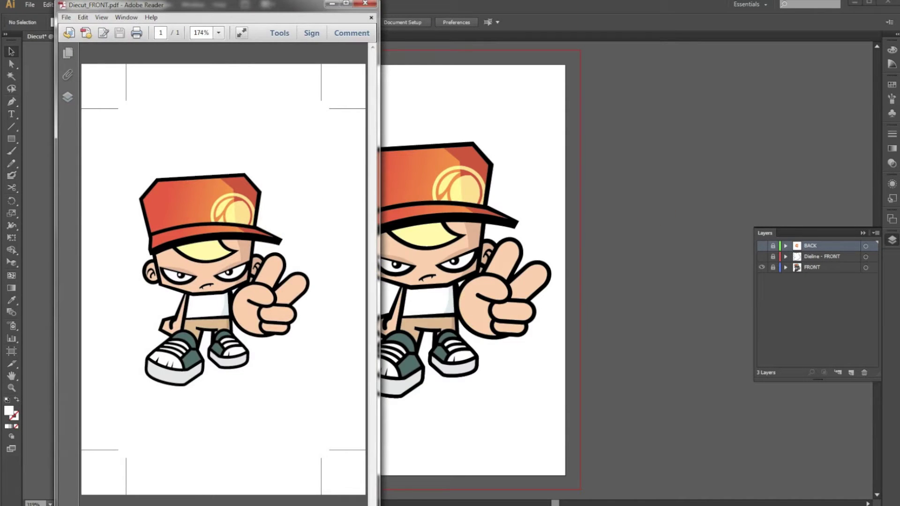
left_click(49, 505)
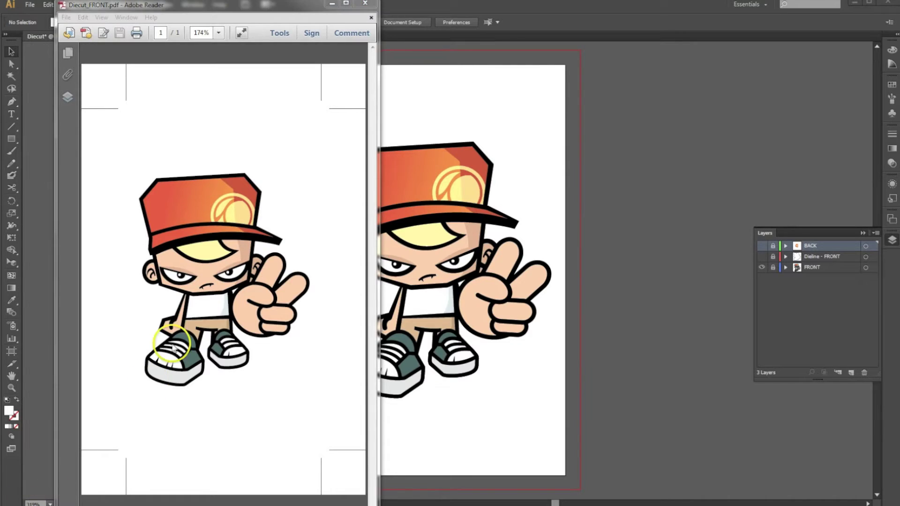